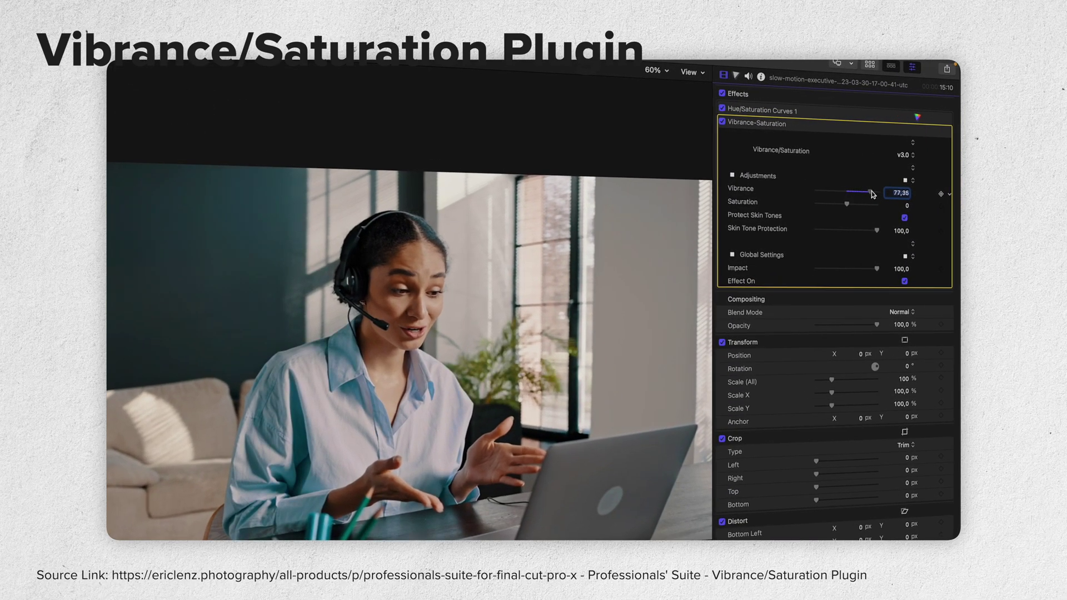
- Push the Vibrance-Saturation Vibrance slider all the way to its maximum of 100,0
drag(872, 194, 886, 193)
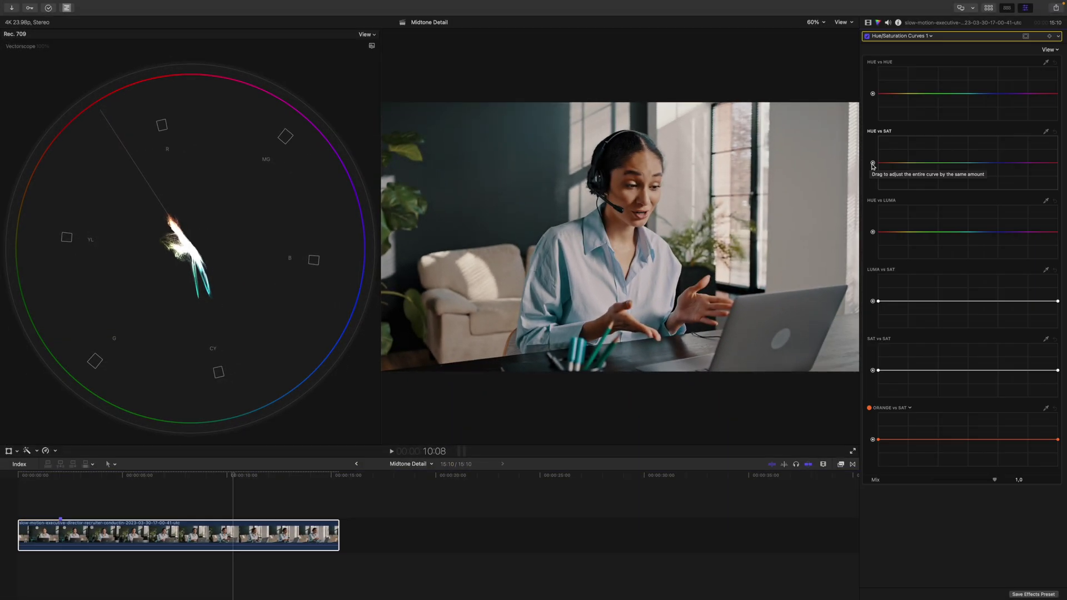
- Lift the whole Hue vs Sat curve and raise Vibrance-Saturation Vibrance to 100,0
mouse_move(873, 165)
mouse_down()
mouse_move(878, 140)
mouse_move(869, 191)
mouse_up()
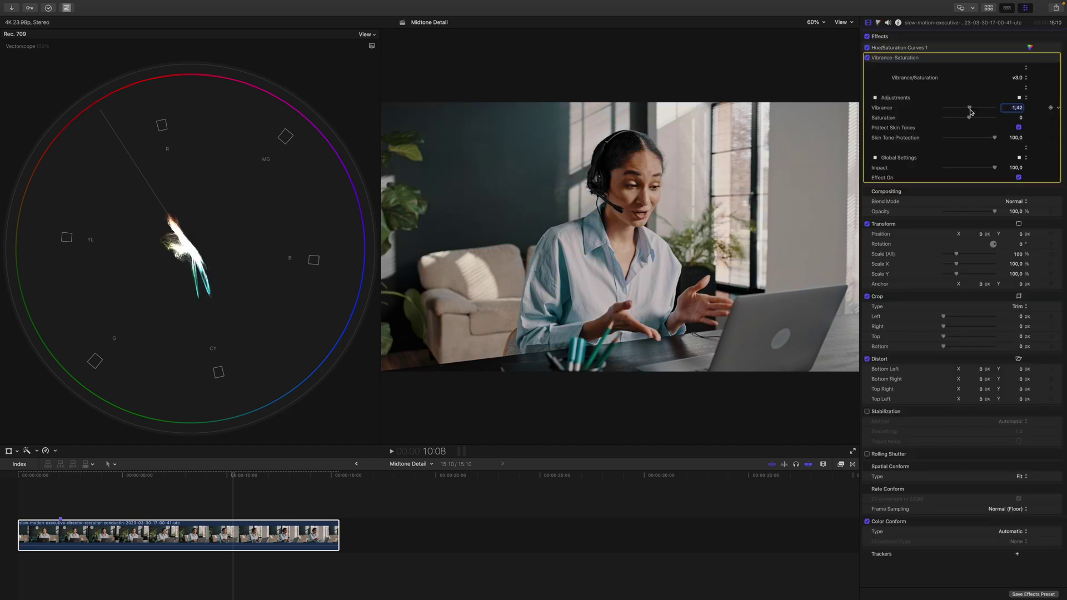
drag(972, 112, 1000, 109)
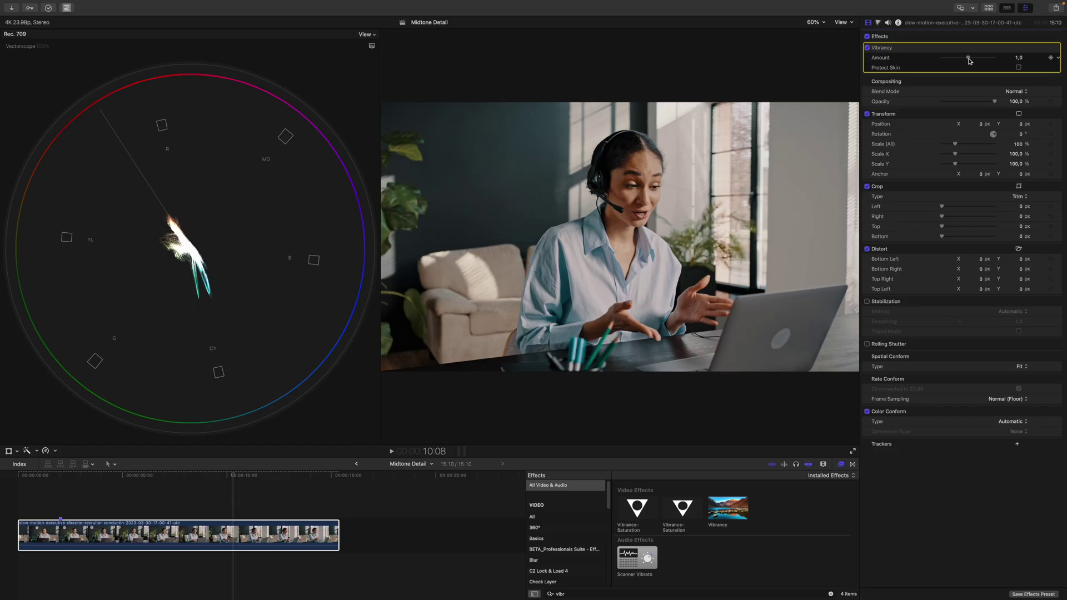
- Turn on Protect Skin for the Vibrancy effect and settle its Amount at 1,94
drag(969, 60, 982, 62)
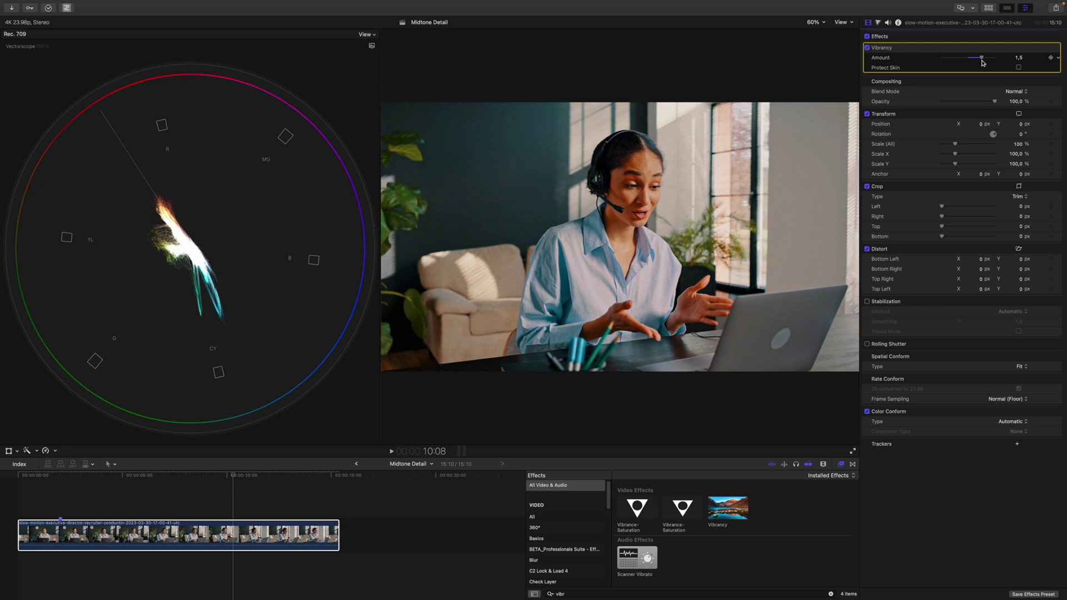
click(1018, 68)
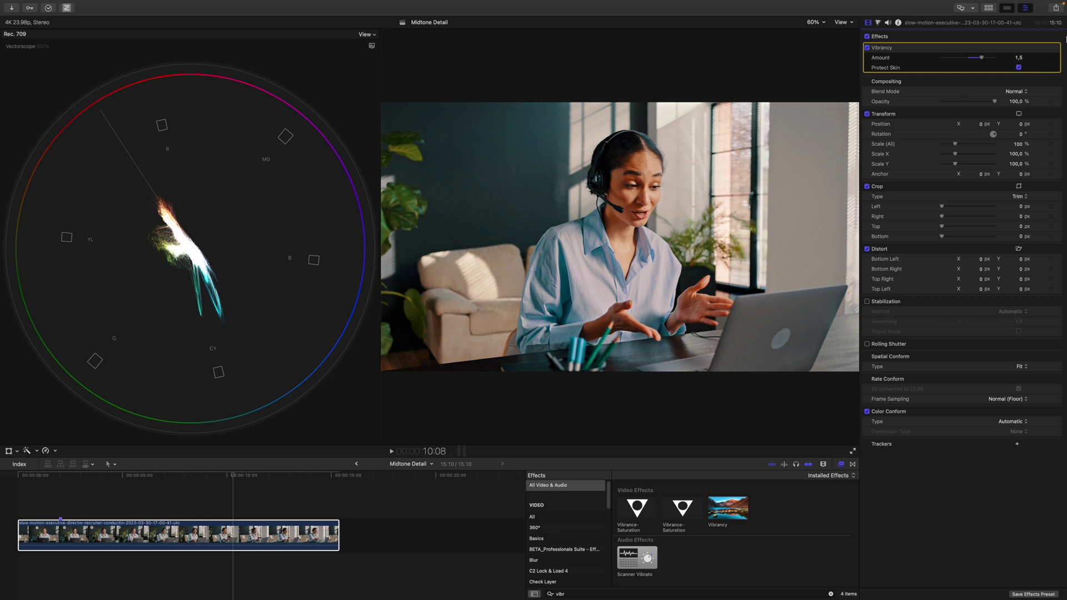
mouse_move(982, 59)
mouse_down()
mouse_move(973, 62)
mouse_move(985, 61)
mouse_up()
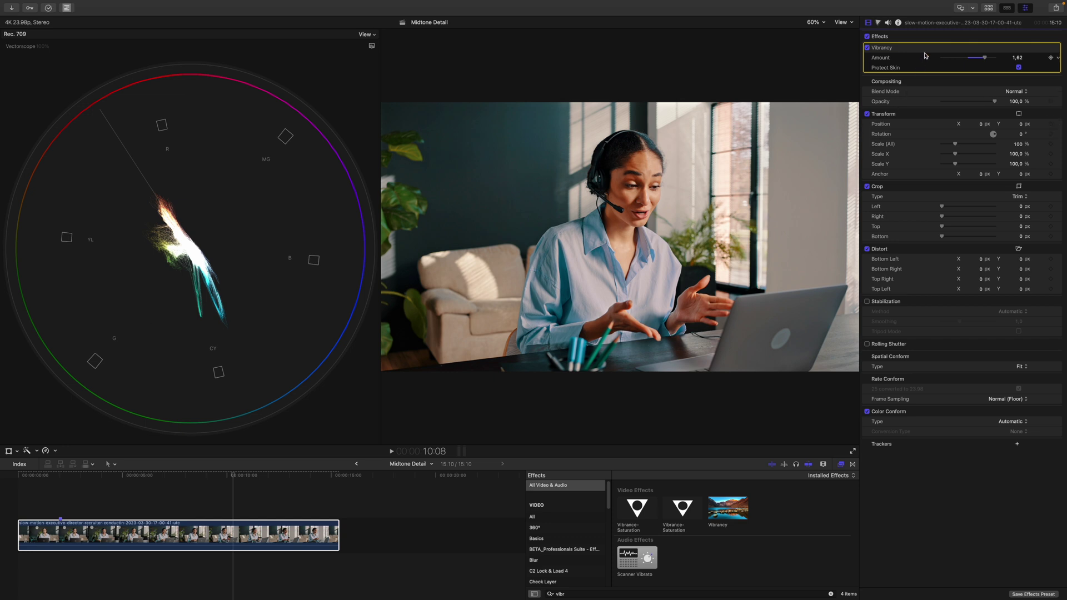
key(super+z)
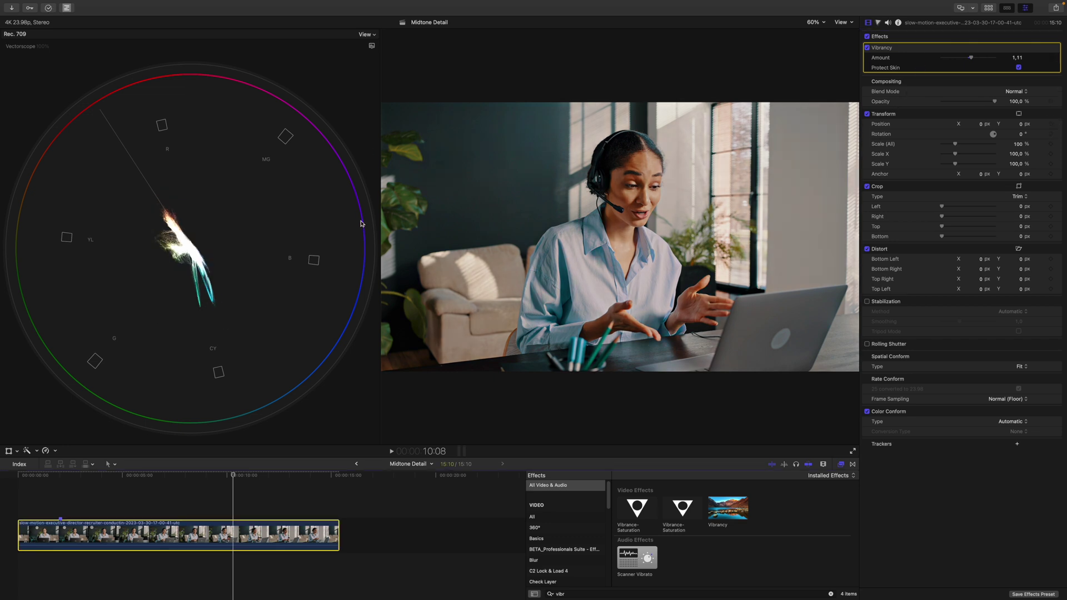
mouse_move(973, 62)
mouse_down()
mouse_move(962, 62)
mouse_move(996, 60)
mouse_up()
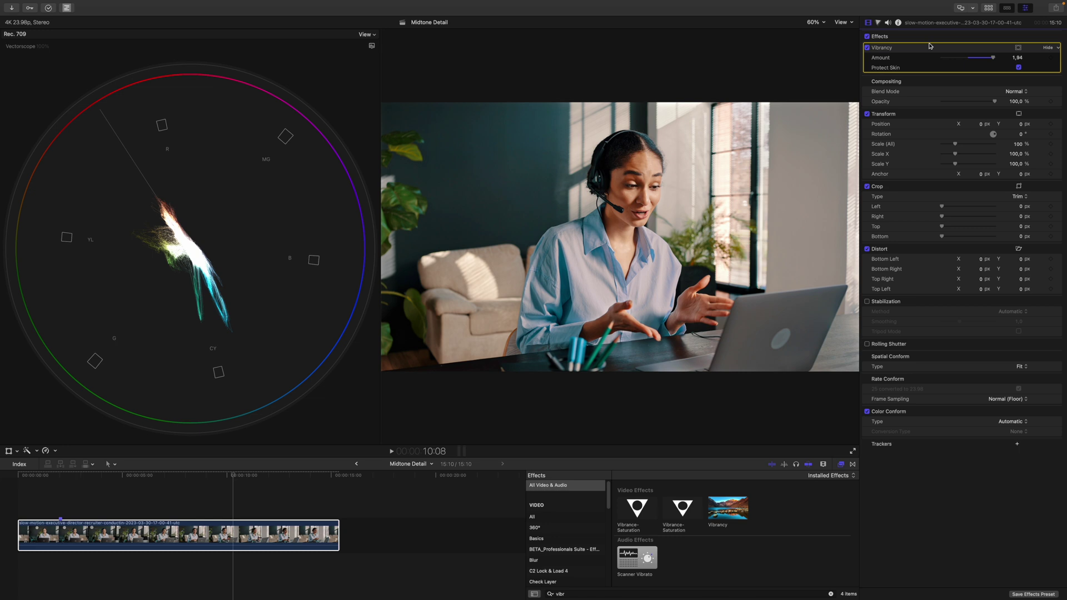
- Add a Hue/Saturation Curves correction to the clip in the Color inspector
click(878, 22)
click(891, 36)
click(908, 82)
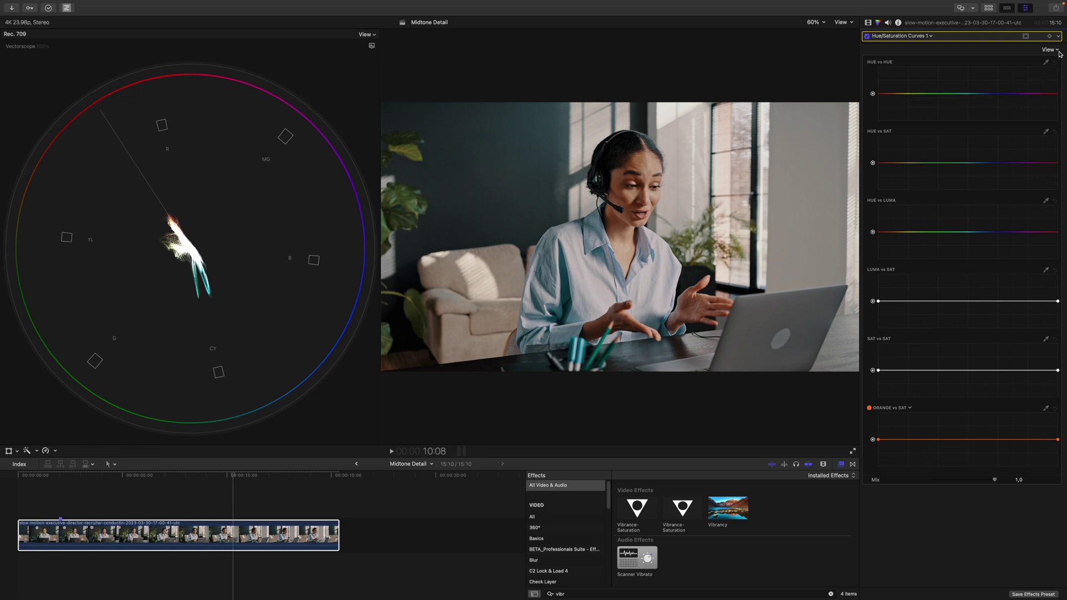
- Switch the curves view to a single curve showing SAT vs SAT
click(1059, 51)
click(1044, 68)
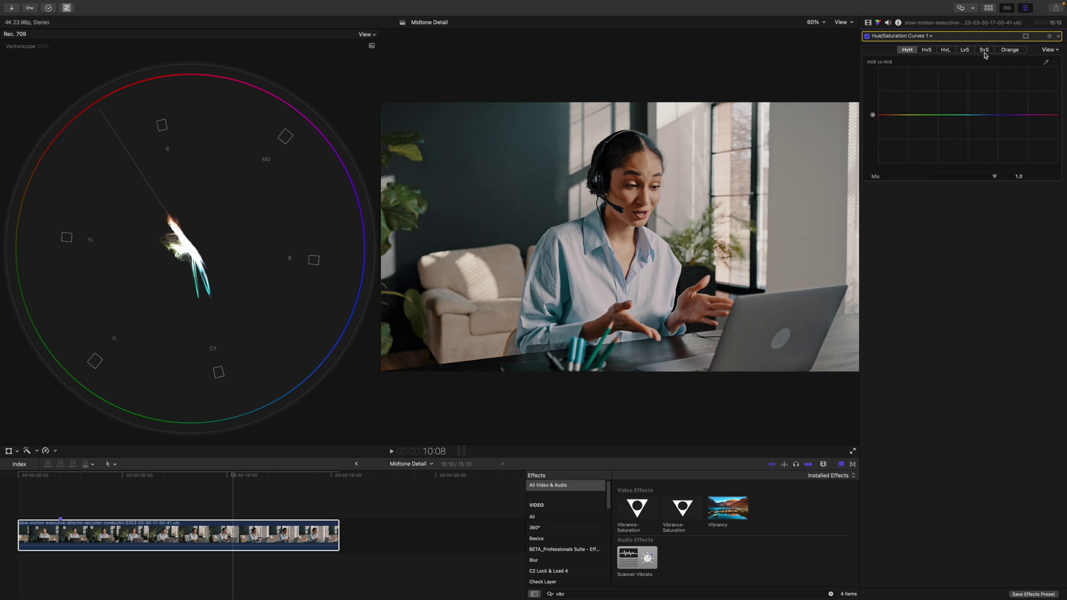
click(984, 51)
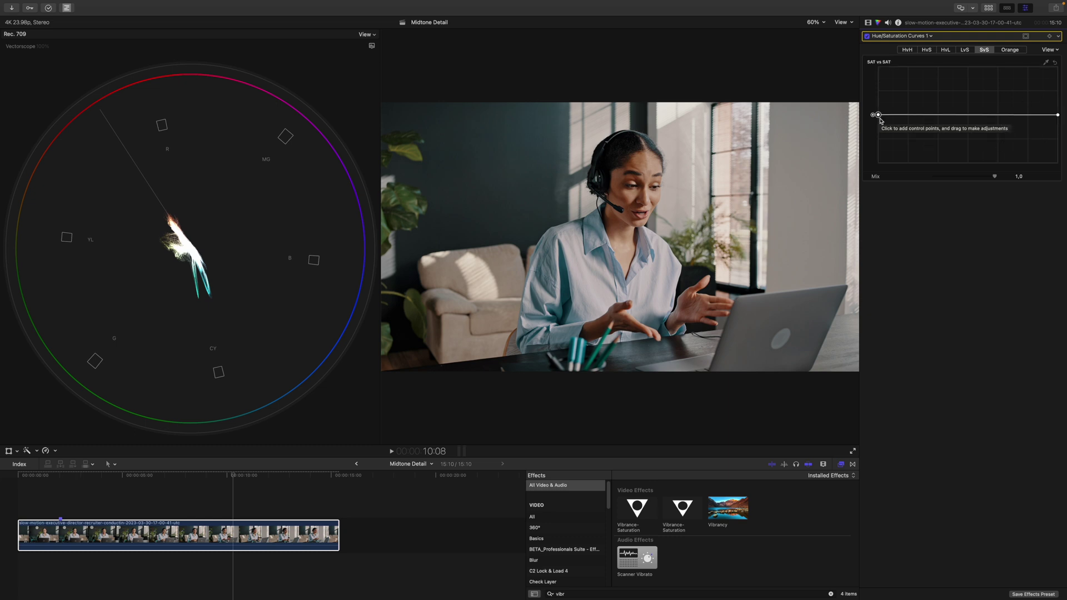
- Raise the curve's low-saturation end, add a point, ease the high end down, comparing on/off
drag(878, 116, 878, 85)
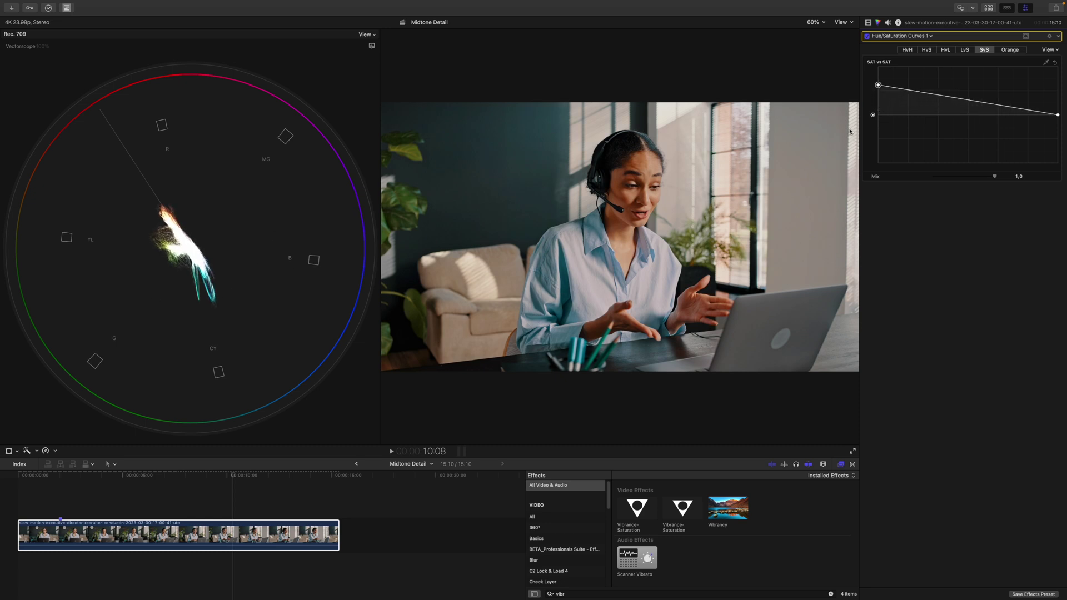
drag(915, 91, 925, 86)
drag(1052, 115, 1016, 117)
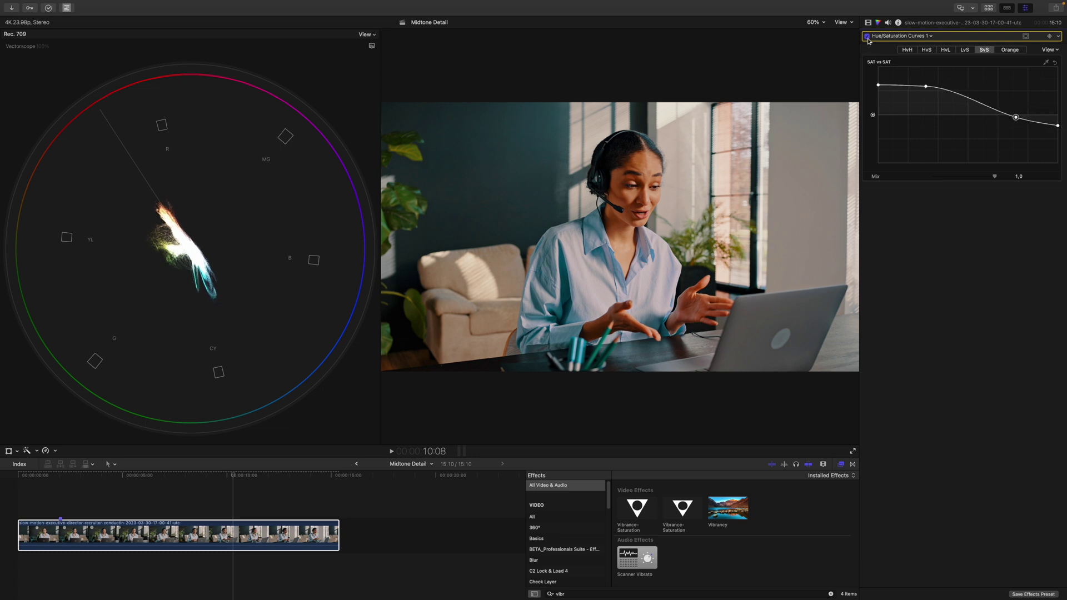
click(867, 37)
click(868, 37)
drag(1058, 126, 1009, 119)
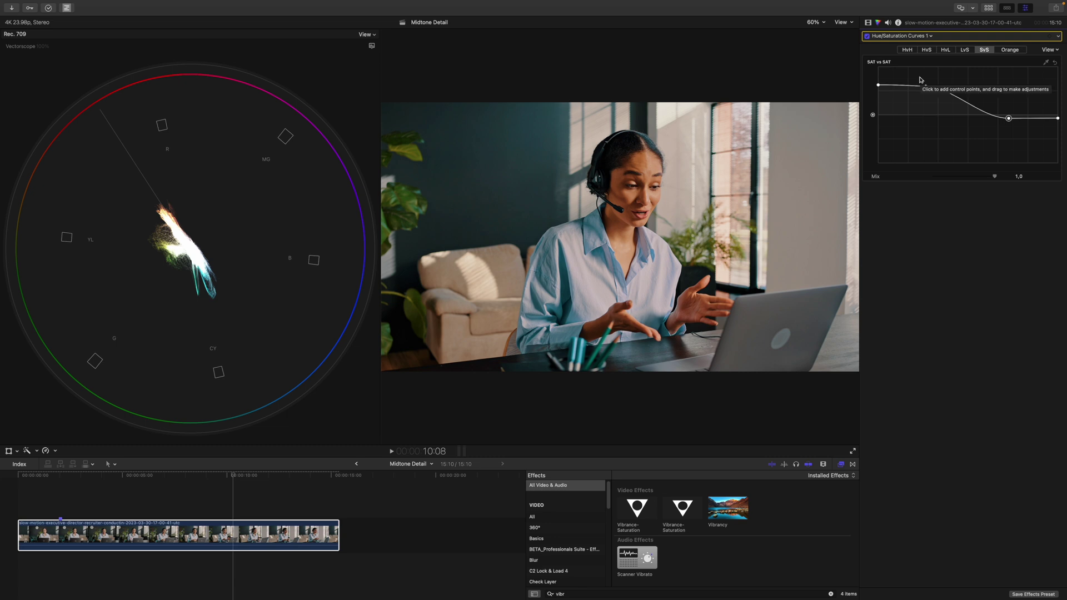
click(1025, 35)
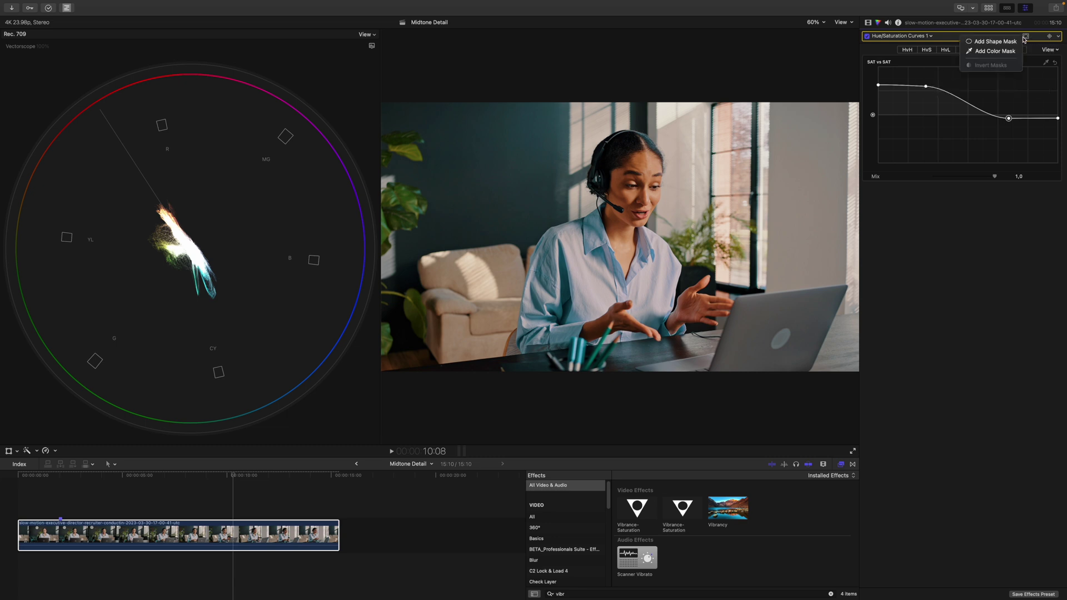
- Add a color mask sampled from the woman's face and hands, shown with View Masks
click(992, 53)
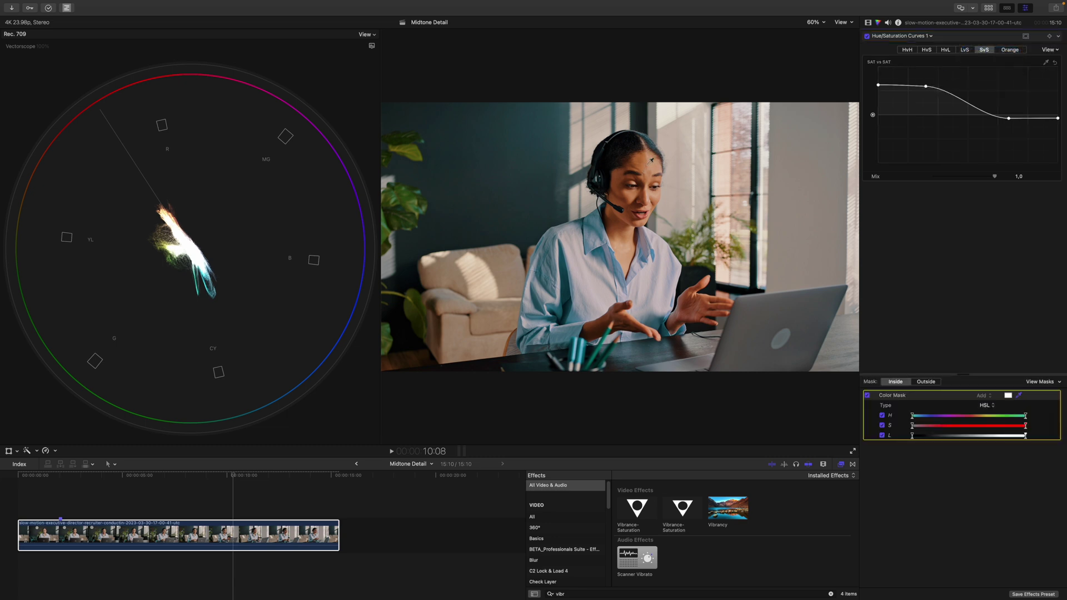
drag(651, 161, 653, 164)
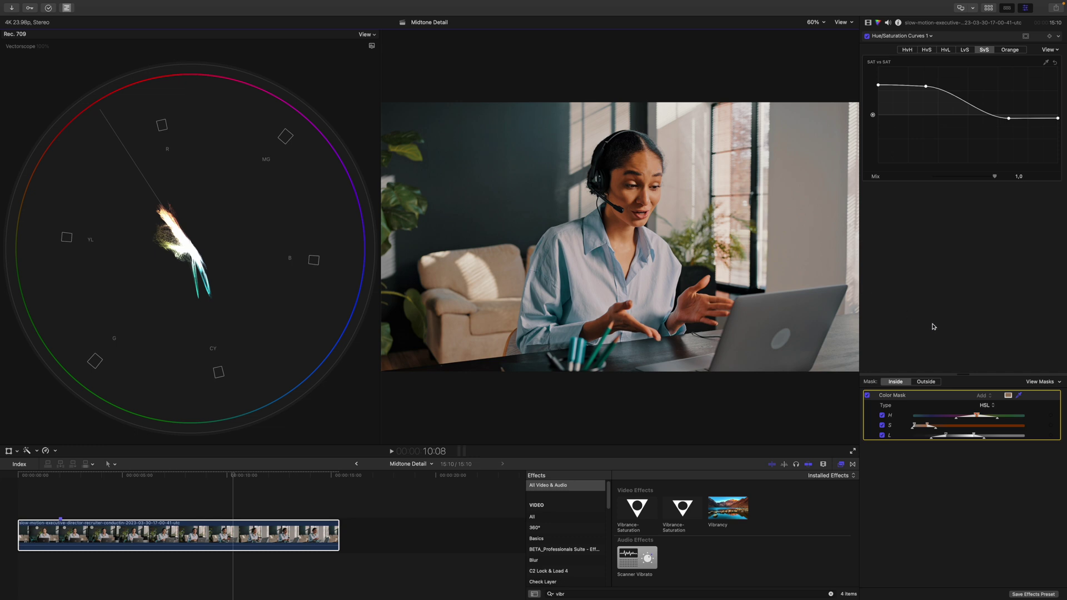
click(1038, 383)
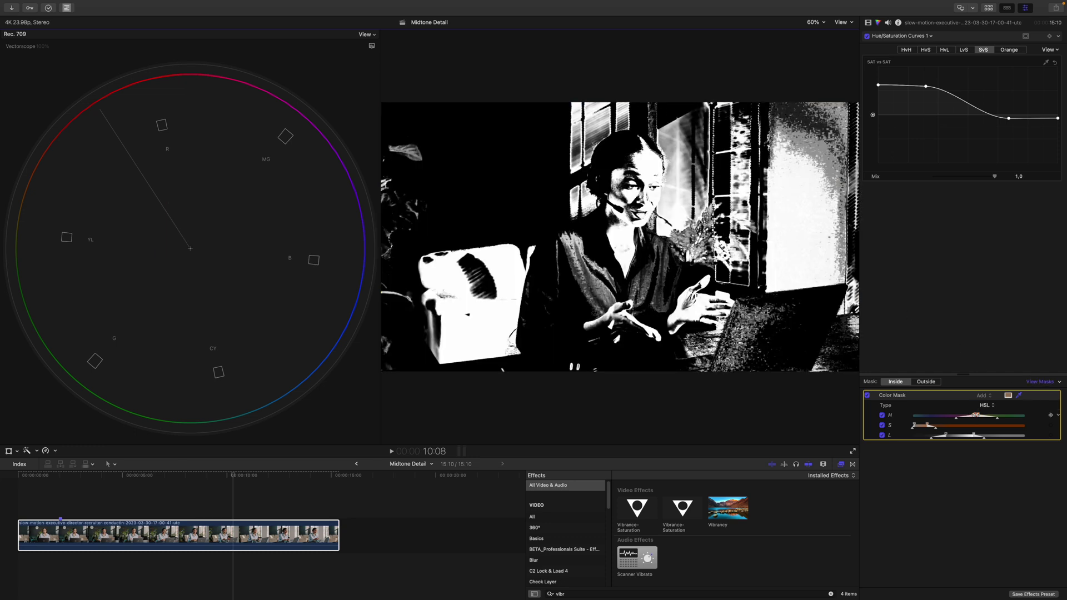
click(596, 210)
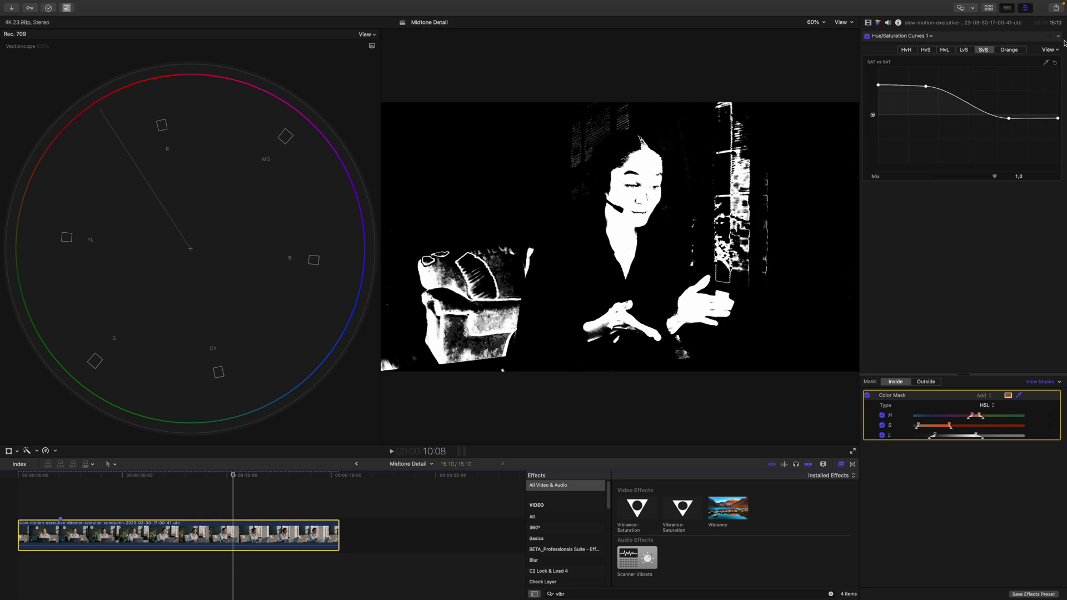
- Choose Invert Masks for the Hue/Saturation Curves color mask
click(1026, 36)
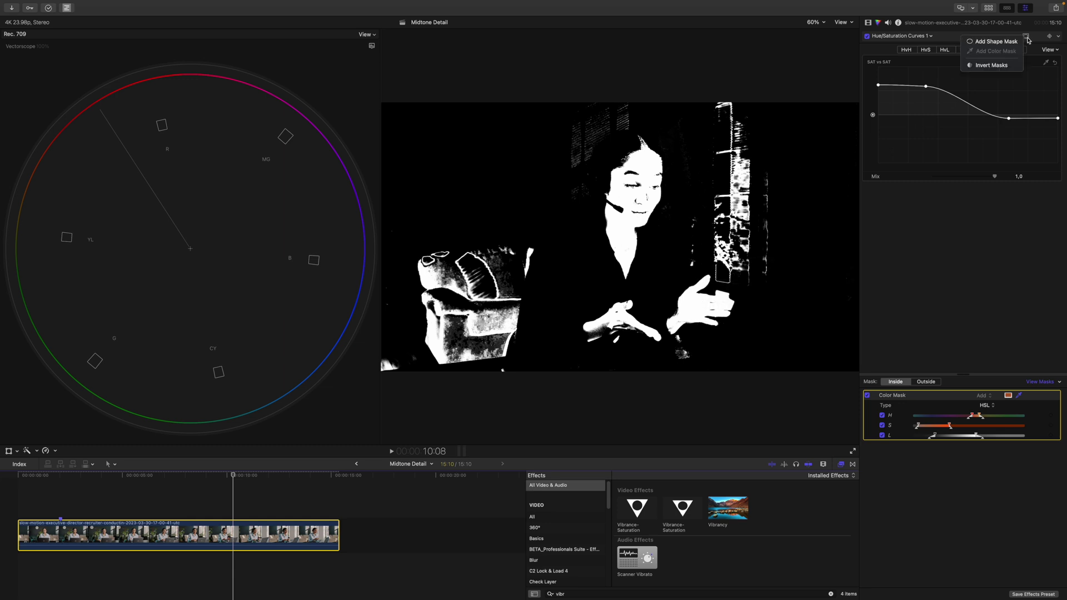
click(984, 65)
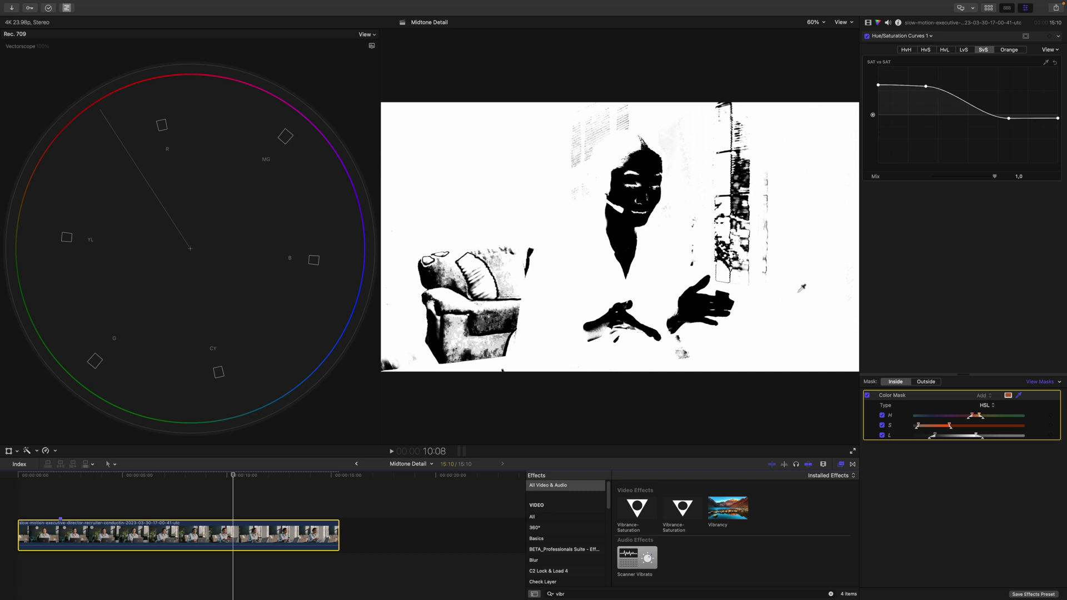
- Turn off View Masks and toggle the Color Mask off and on to compare
click(1040, 383)
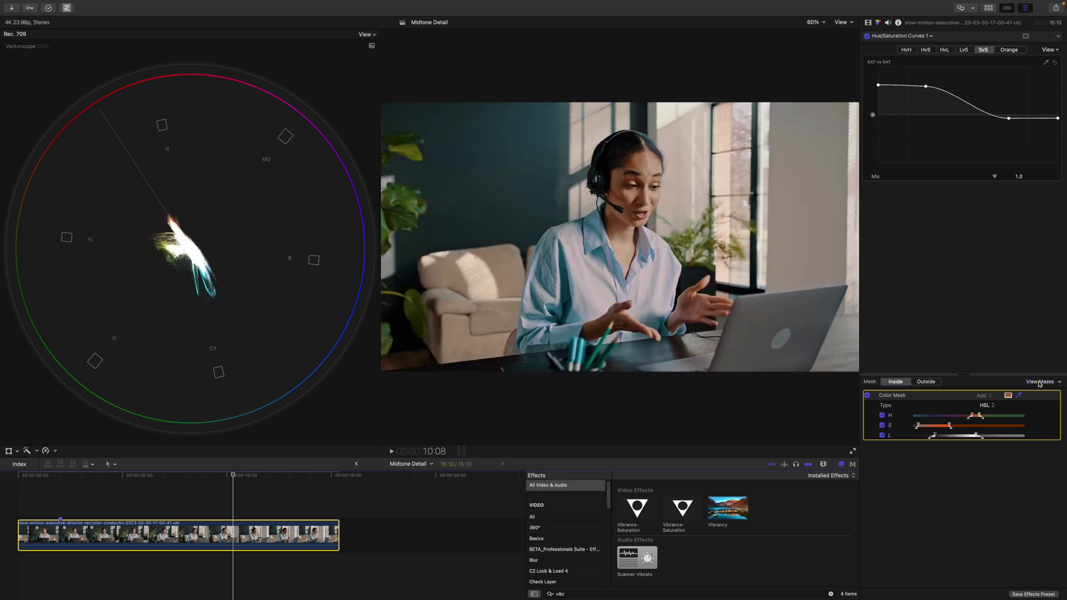
click(868, 396)
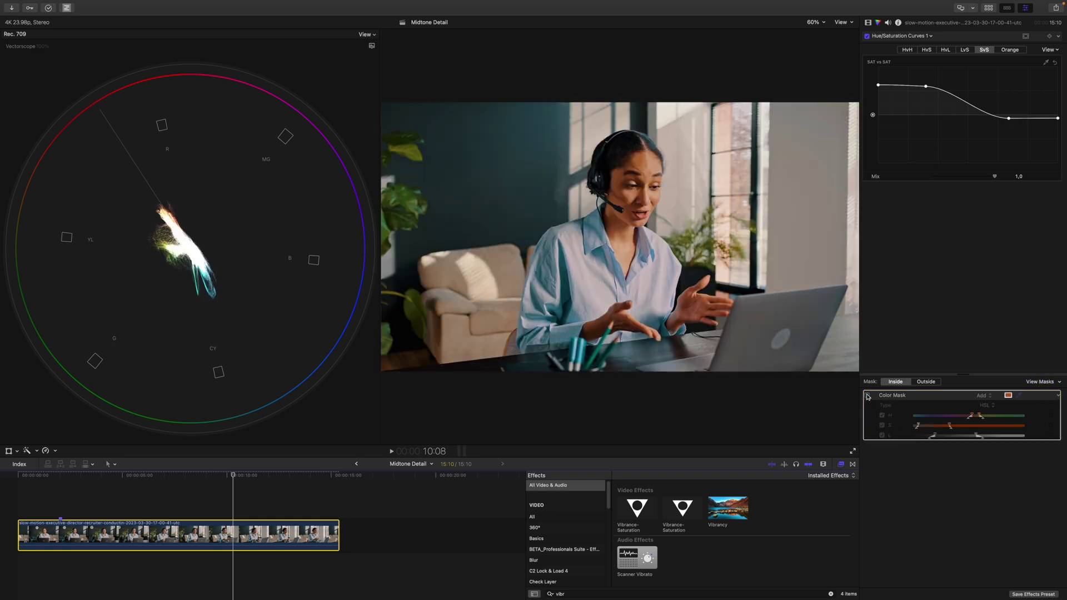
click(867, 396)
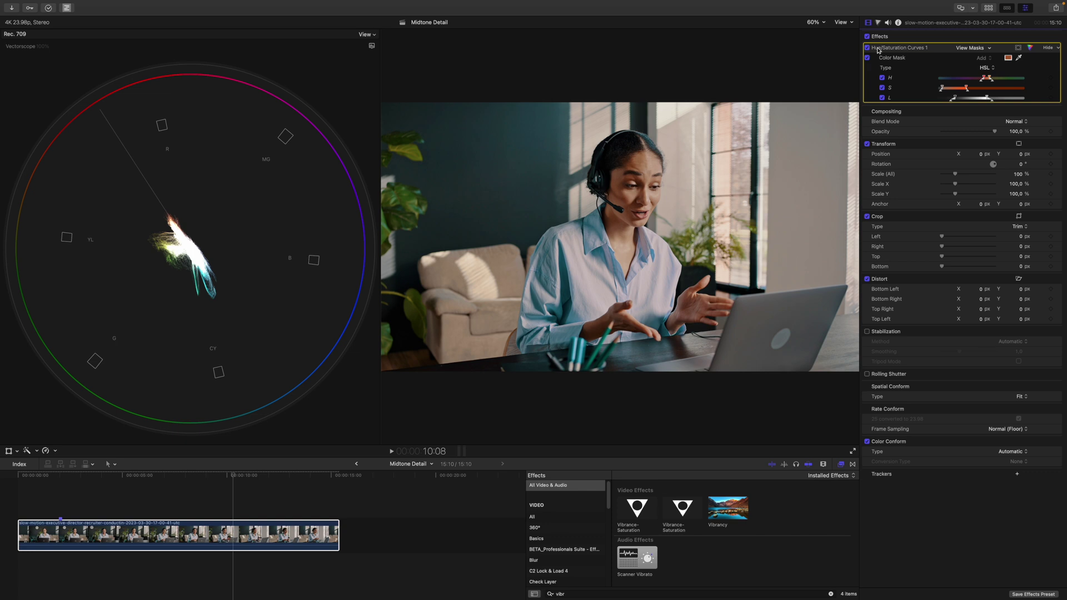
- Replace Hue/Saturation Curves 1 with a Vibrance-Saturation effect at Vibrance 100
key(Delete)
double_click(637, 507)
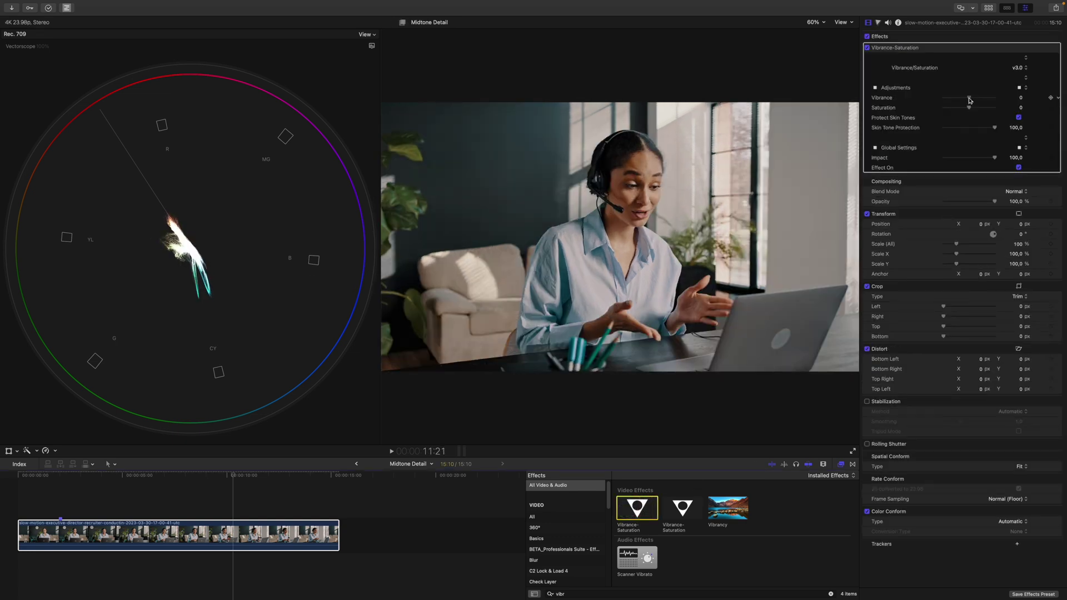
drag(970, 98, 995, 98)
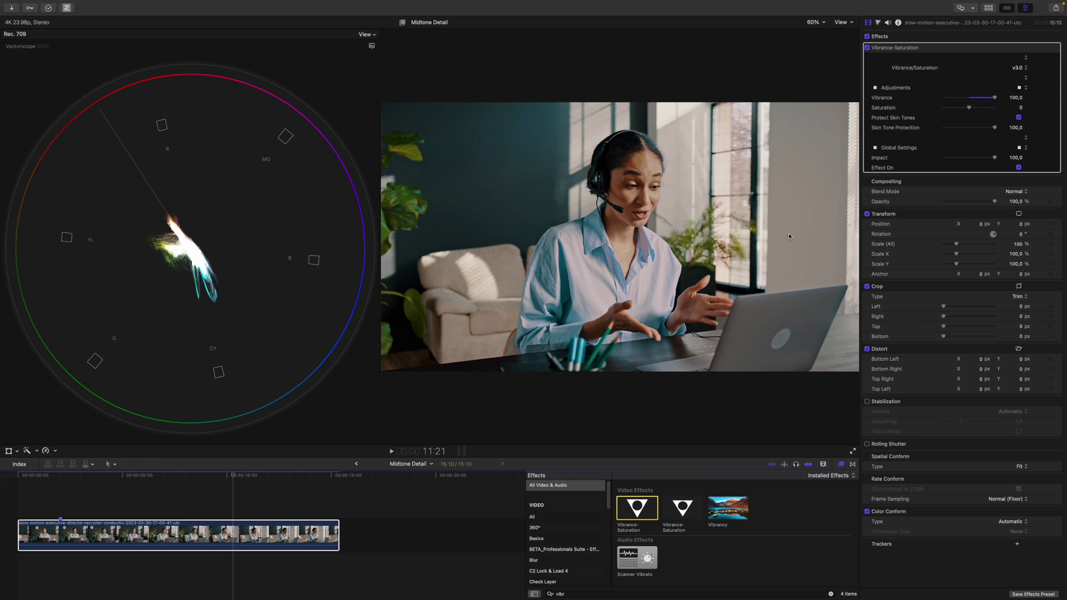
- Keep Protect Skin Tones on, with Skin Tone Protection 71,83 and Impact 86,98
click(1019, 118)
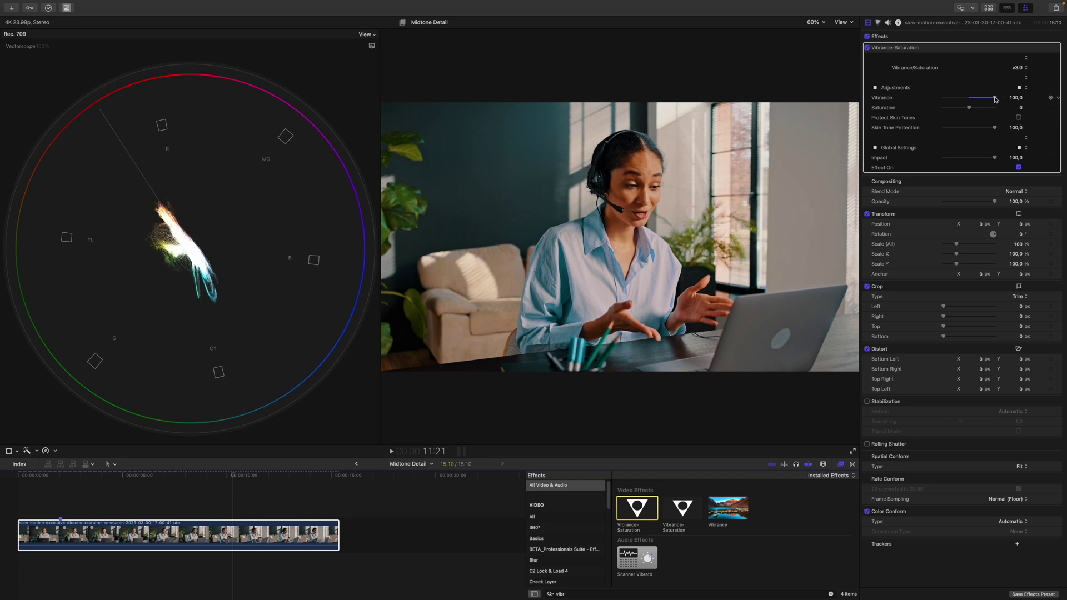
mouse_move(995, 99)
mouse_down()
mouse_move(968, 99)
mouse_move(996, 99)
mouse_up()
click(1018, 117)
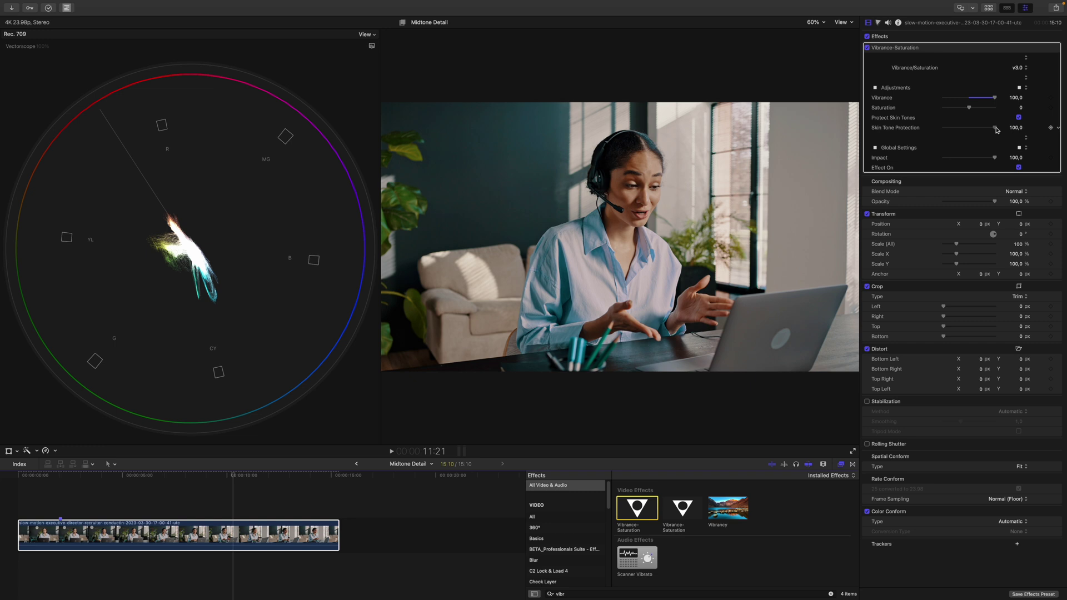
drag(997, 130, 981, 128)
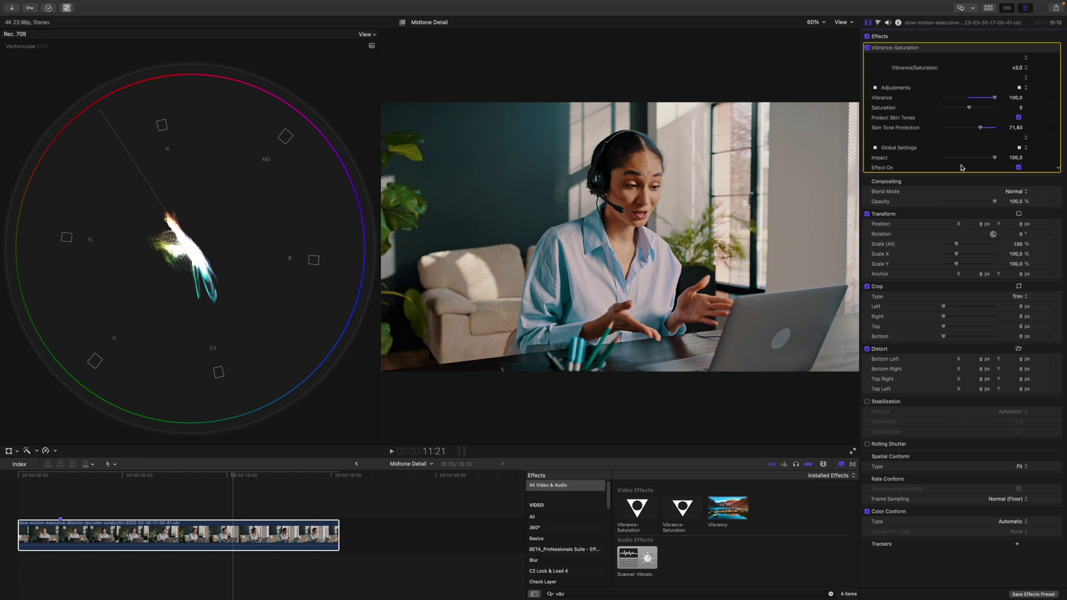
drag(995, 158, 988, 160)
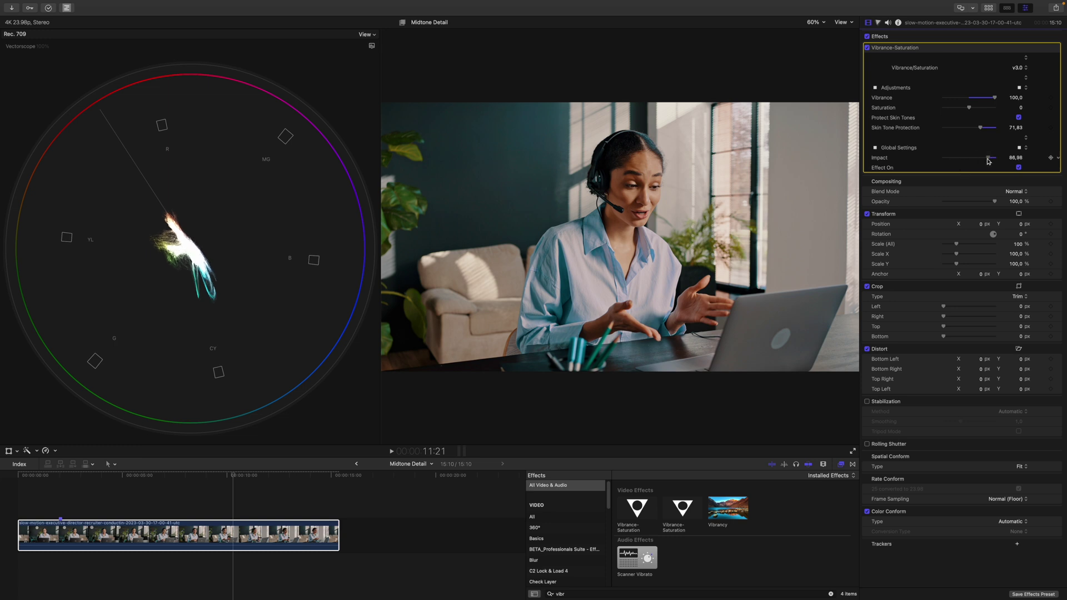